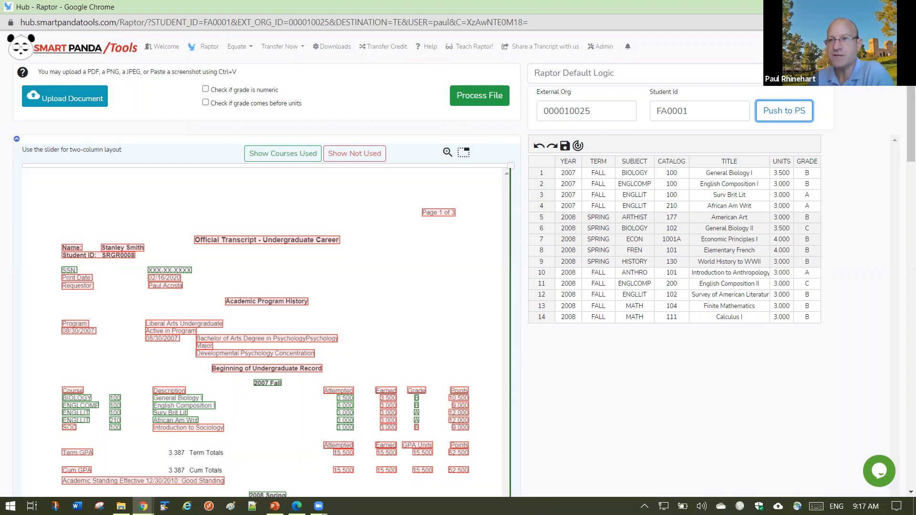
Switch to the main Chrome window and close the SmartPandaTools home, Zoom meeting and duplicate Transcript Express 2.0 Entry tabs.
{"action": "key", "text": "alt+Tab"}
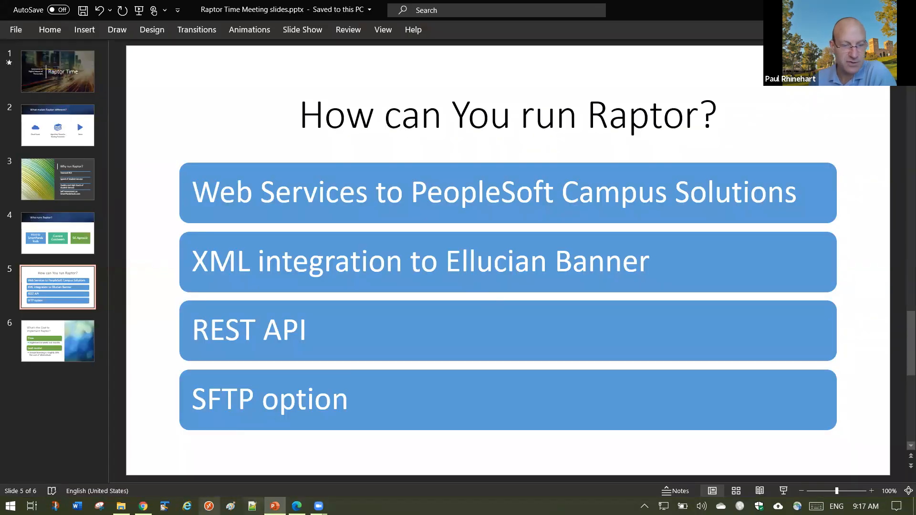
{"action": "key", "text": "alt+Tab"}
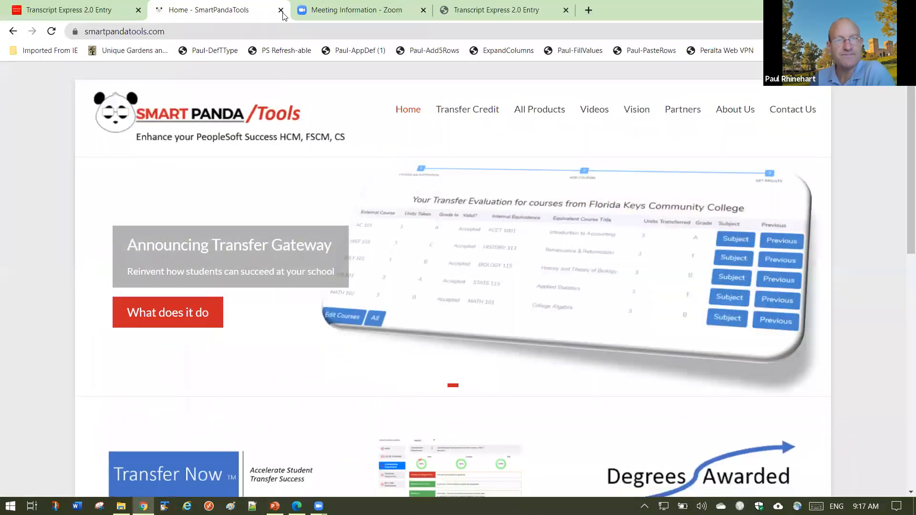
{"action": "left_click", "coordinate": [282, 11]}
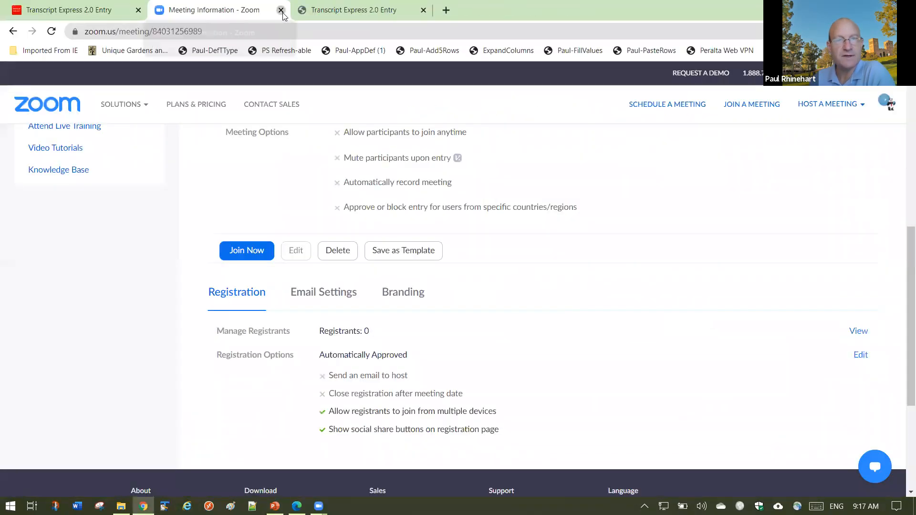
{"action": "left_click", "coordinate": [282, 12]}
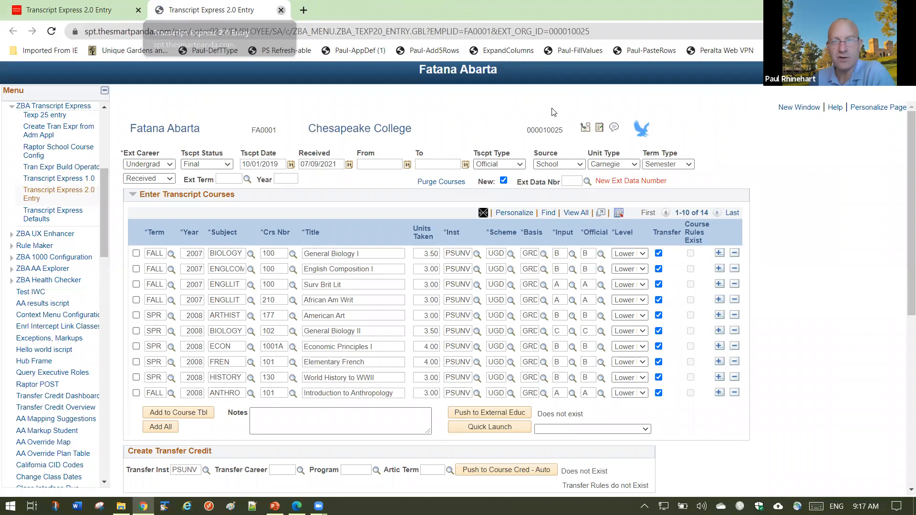
{"action": "left_click", "coordinate": [282, 12]}
Launch Raptor in a maximized window and browse to the TransCapture folder for a document upload.
{"action": "left_click", "coordinate": [703, 115]}
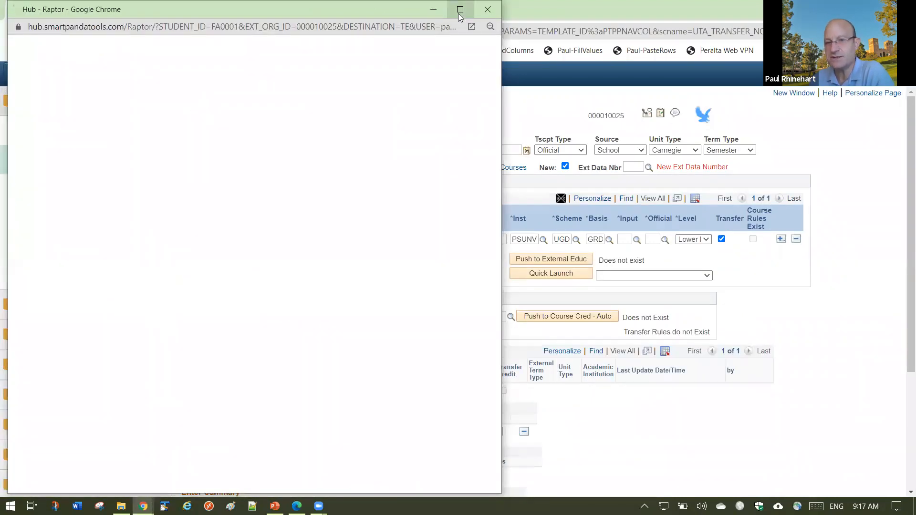
{"action": "left_click", "coordinate": [460, 10]}
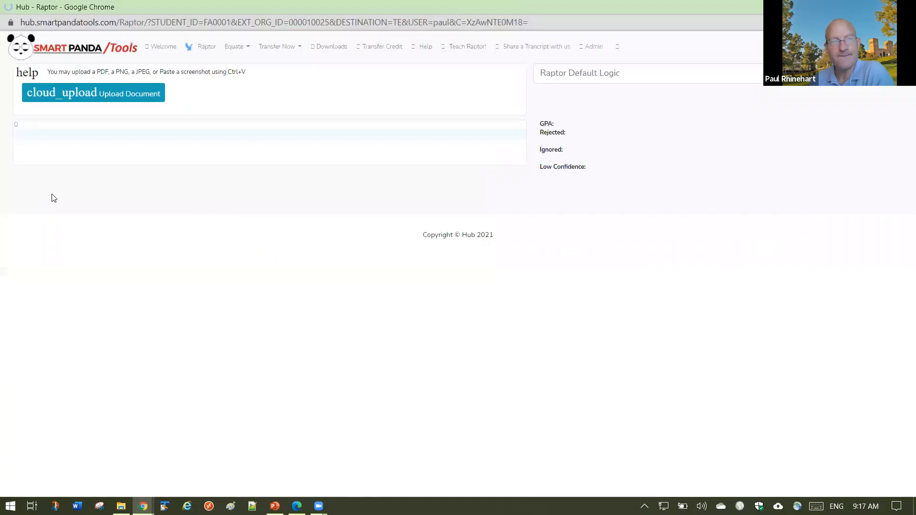
{"action": "left_click", "coordinate": [62, 100]}
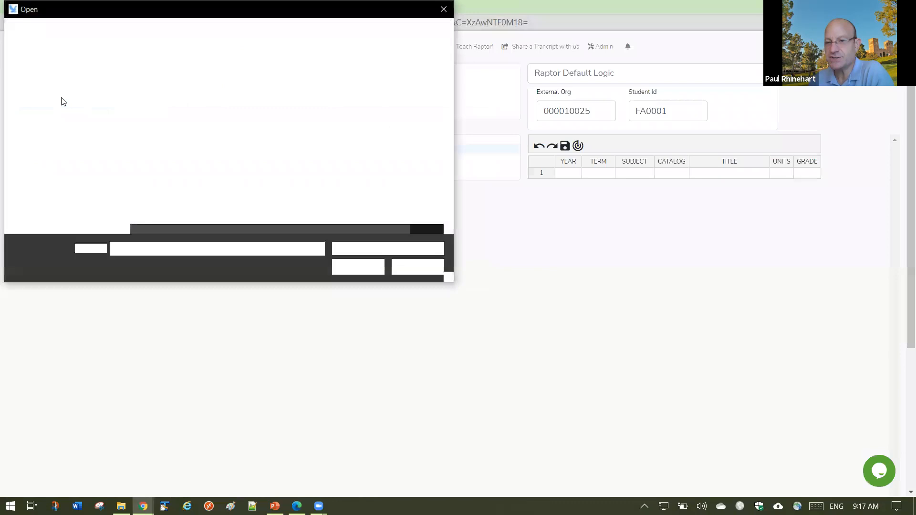
{"action": "scroll", "coordinate": [110, 95], "scroll_direction": "up", "scroll_amount": 4}
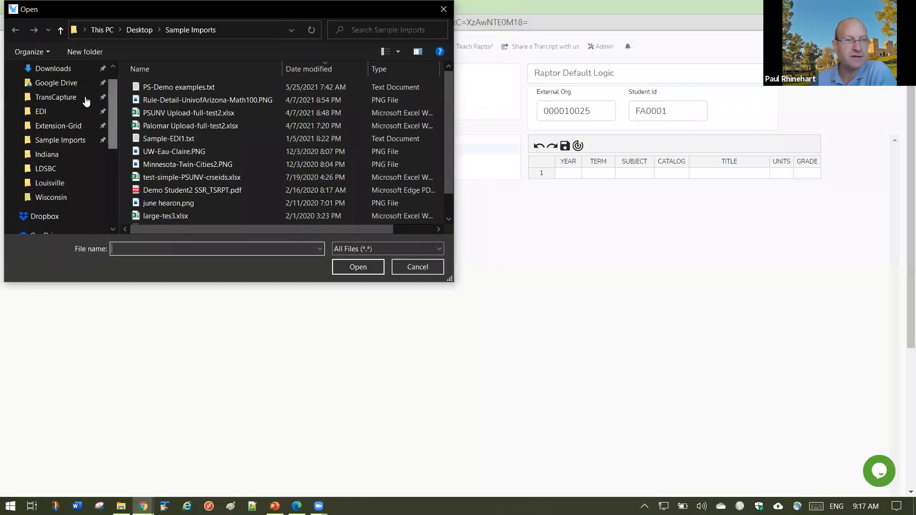
{"action": "left_click", "coordinate": [63, 97]}
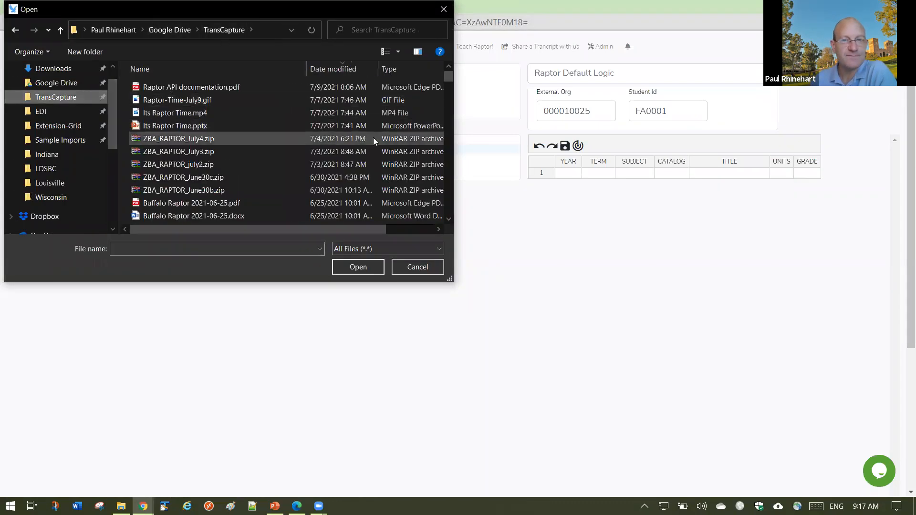
Upload the UC San Diego transcript PNG whose name begins with f6c87550 from TransCapture's Cyberduck subfolder.
{"action": "left_click_drag", "start_coordinate": [445, 77], "coordinate": [445, 209]}
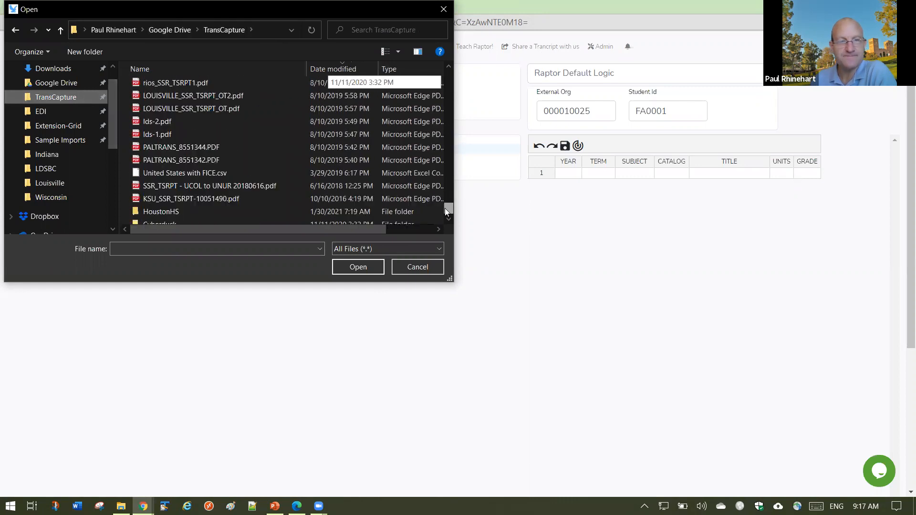
{"action": "double_click", "coordinate": [202, 200]}
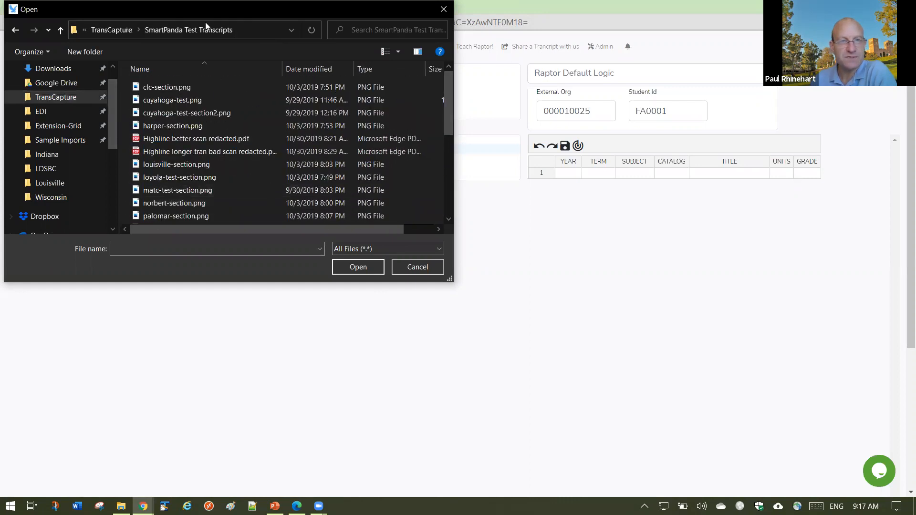
{"action": "left_click", "coordinate": [62, 31]}
{"action": "double_click", "coordinate": [229, 204]}
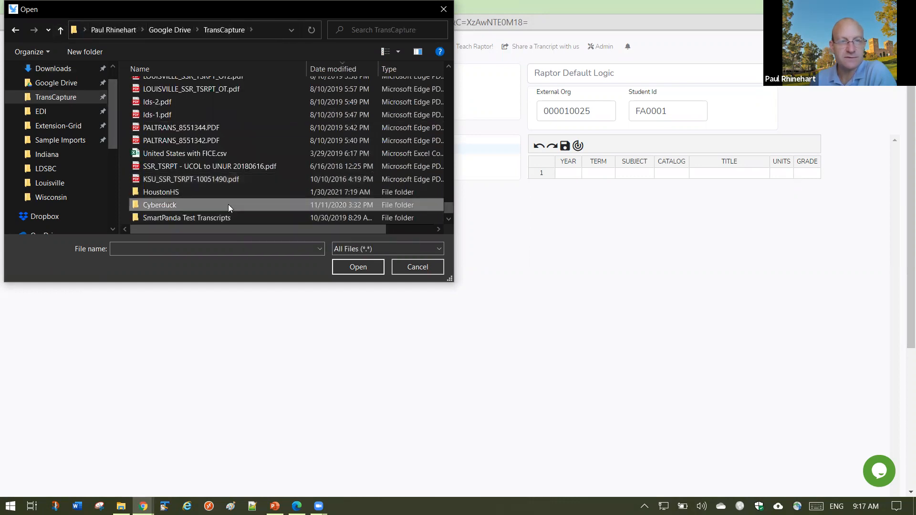
{"action": "scroll", "coordinate": [451, 218], "scroll_direction": "down", "scroll_amount": 5}
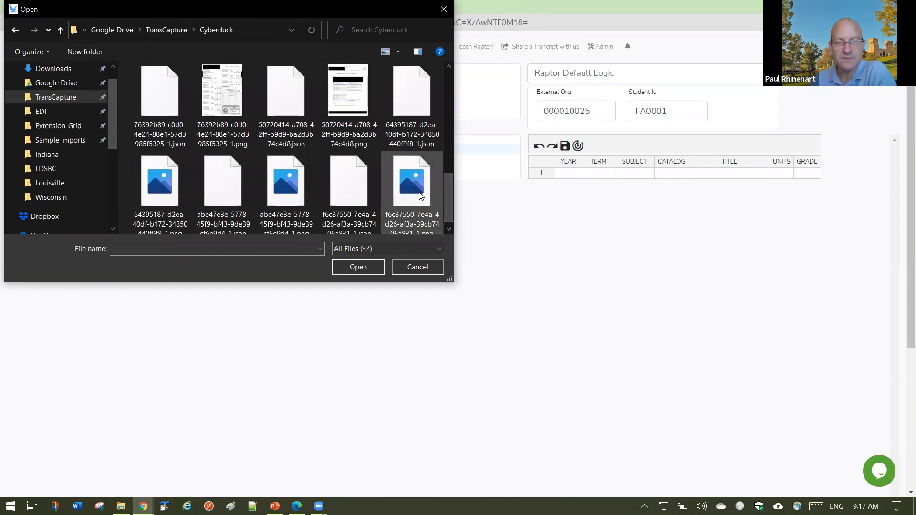
{"action": "left_click", "coordinate": [419, 192]}
{"action": "left_click", "coordinate": [369, 265]}
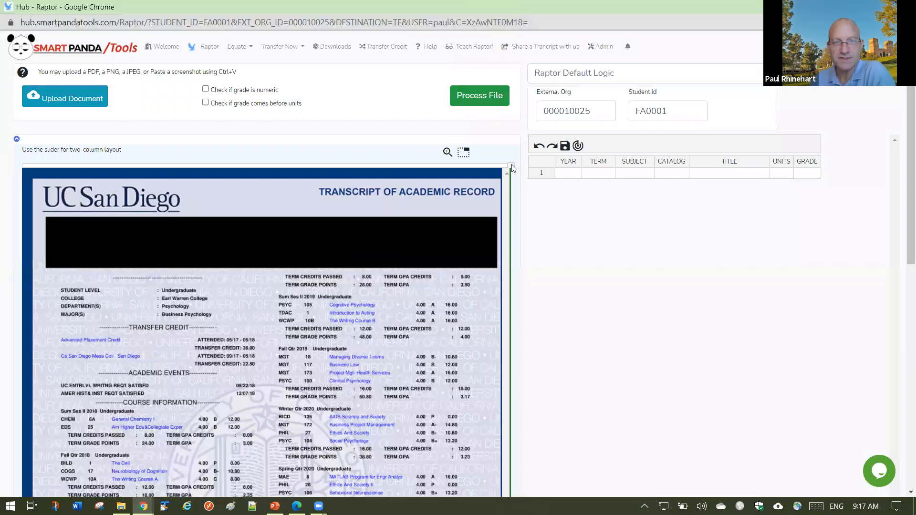
Process the UC San Diego transcript and review the highlighted text against the extracted course rows.
{"action": "left_click", "coordinate": [495, 100]}
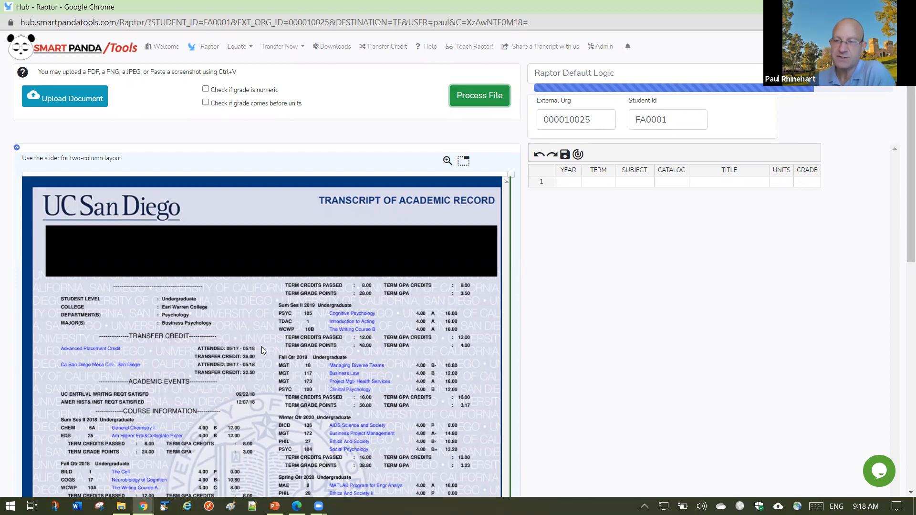
{"action": "scroll", "coordinate": [262, 348], "scroll_direction": "down", "scroll_amount": 3}
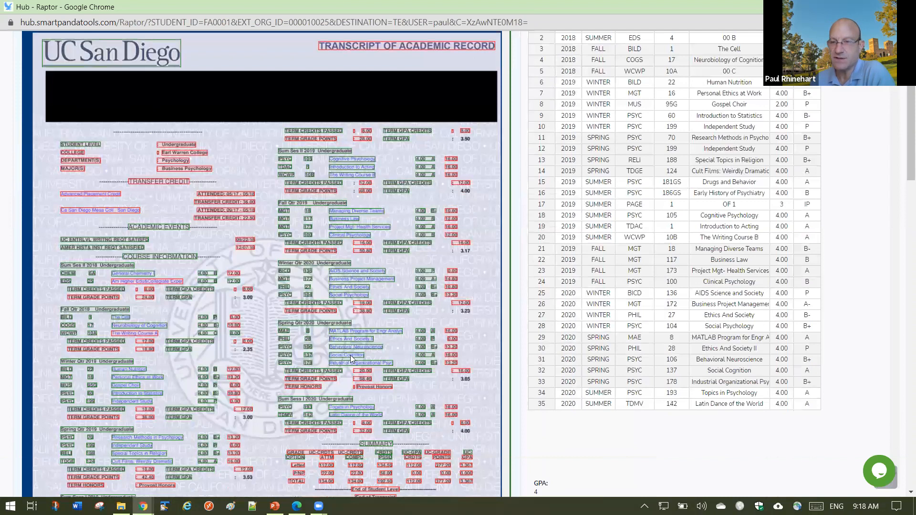
{"action": "scroll", "coordinate": [655, 323], "scroll_direction": "down", "scroll_amount": 2}
{"action": "scroll", "coordinate": [655, 323], "scroll_direction": "up", "scroll_amount": 2}
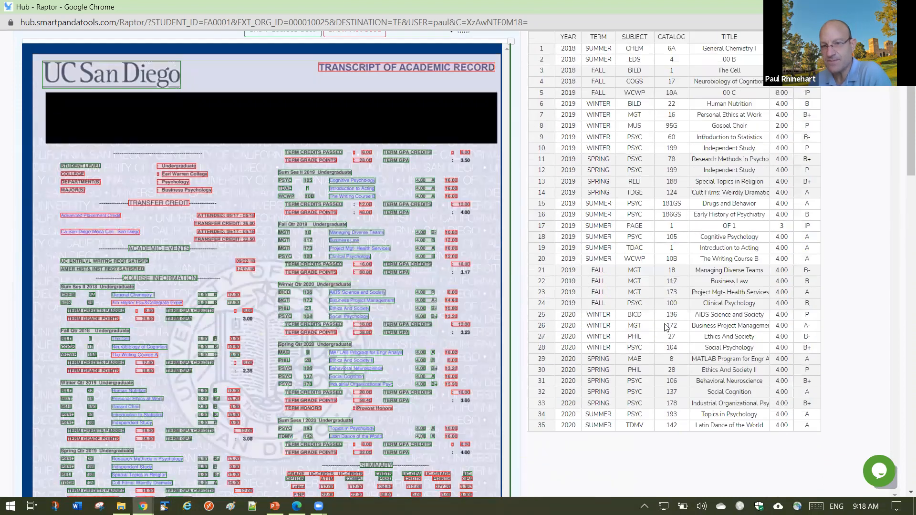
Delete the erroneous 2019 SUMMER PAGE row from the extracted course table.
{"action": "scroll", "coordinate": [665, 324], "scroll_direction": "up", "scroll_amount": 2}
{"action": "right_click", "coordinate": [683, 331]}
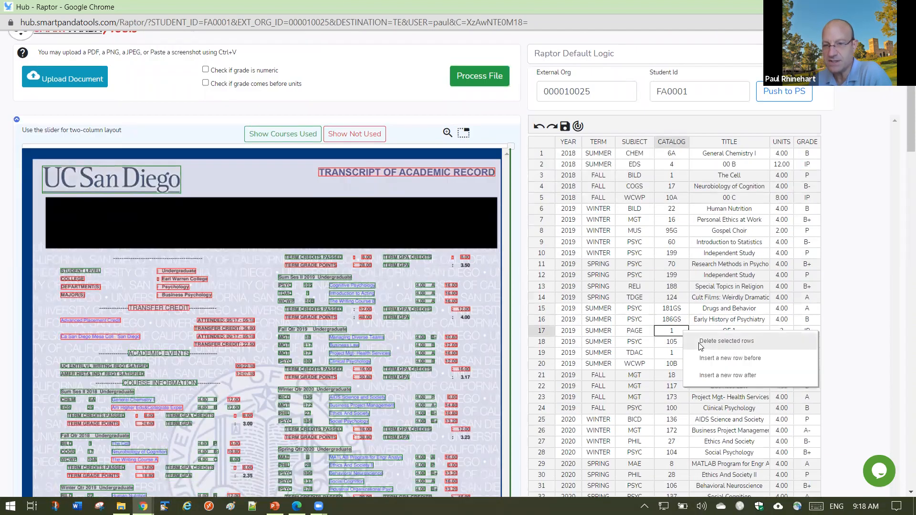
{"action": "left_click", "coordinate": [726, 341]}
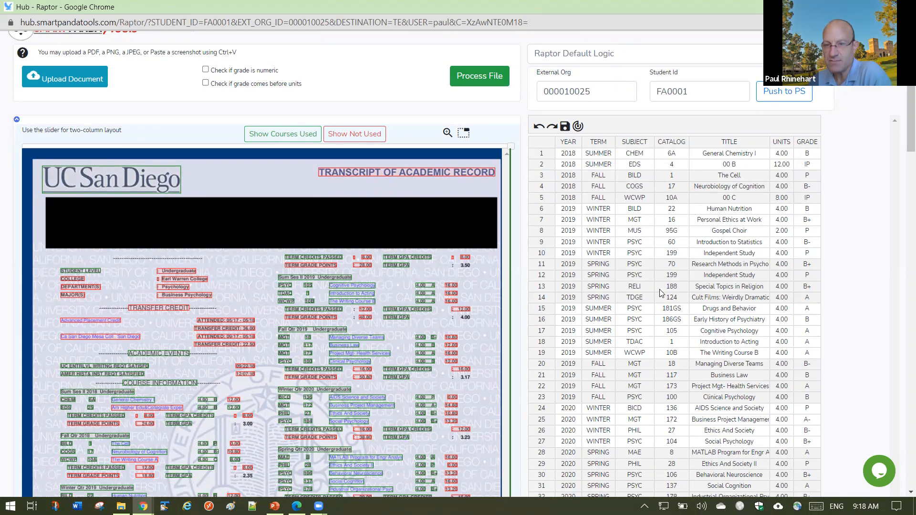
Review the remaining course rows and open the WCWP 10A row's title for editing.
{"action": "scroll", "coordinate": [642, 329], "scroll_direction": "down", "scroll_amount": 3}
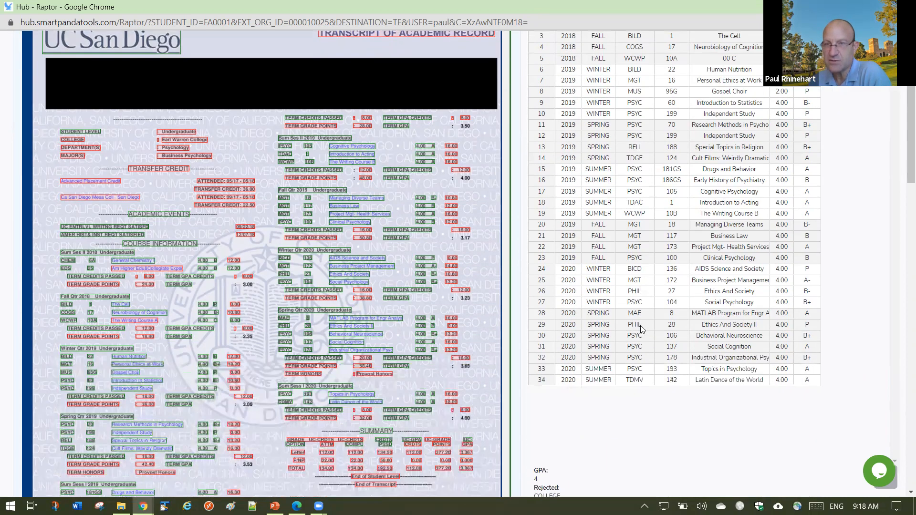
{"action": "scroll", "coordinate": [642, 329], "scroll_direction": "up", "scroll_amount": 4}
{"action": "double_click", "coordinate": [711, 217]}
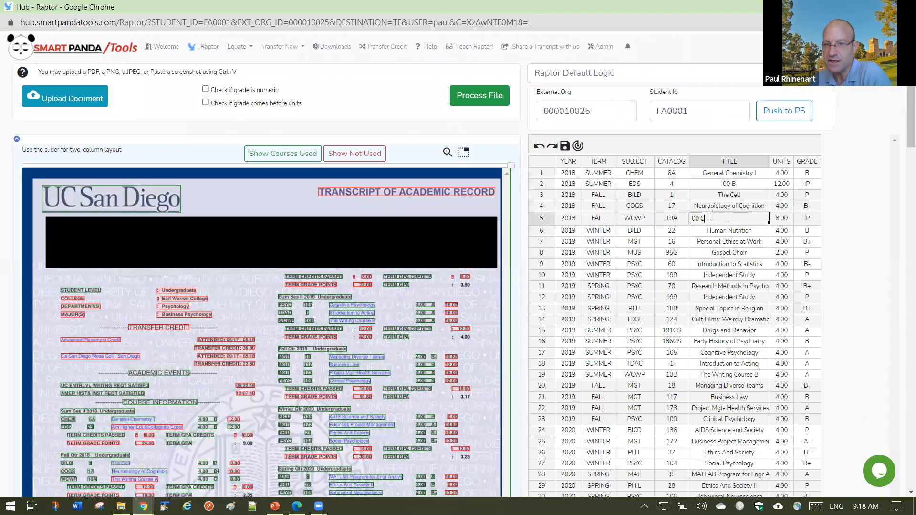
{"action": "left_click", "coordinate": [641, 252]}
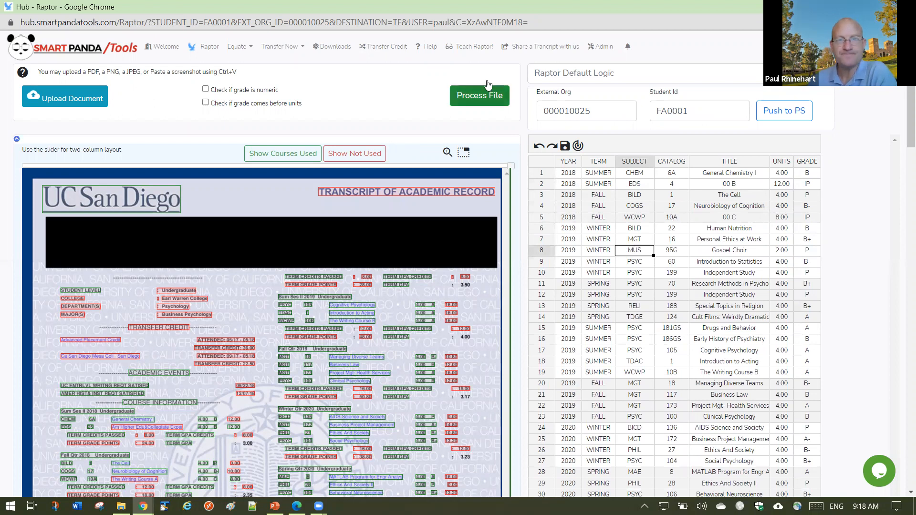
Return to Transcript Express 2.0 Entry and launch a fresh Raptor window, maximized.
{"action": "key", "text": "alt+Tab"}
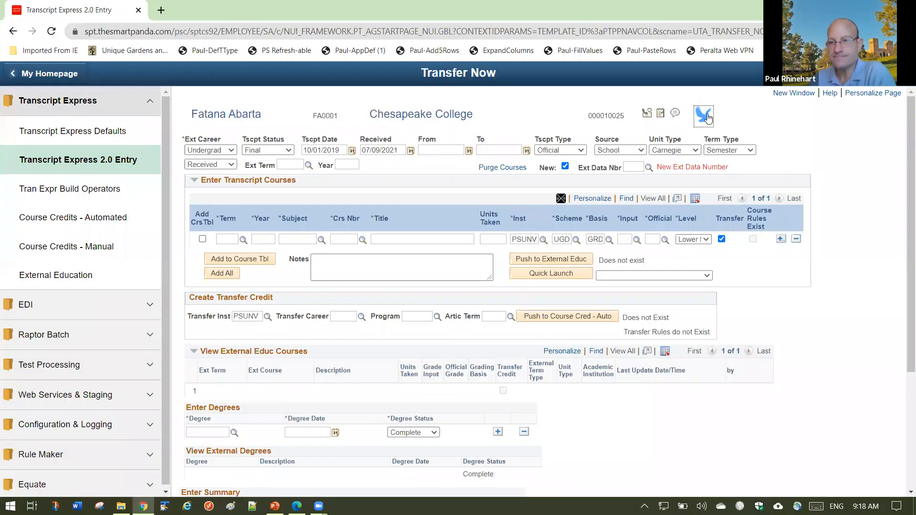
{"action": "left_click", "coordinate": [705, 115]}
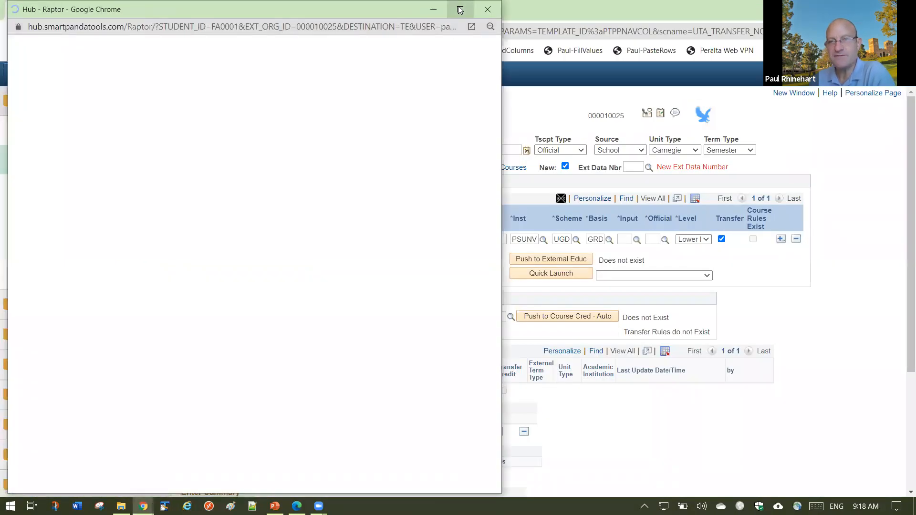
{"action": "left_click", "coordinate": [460, 10]}
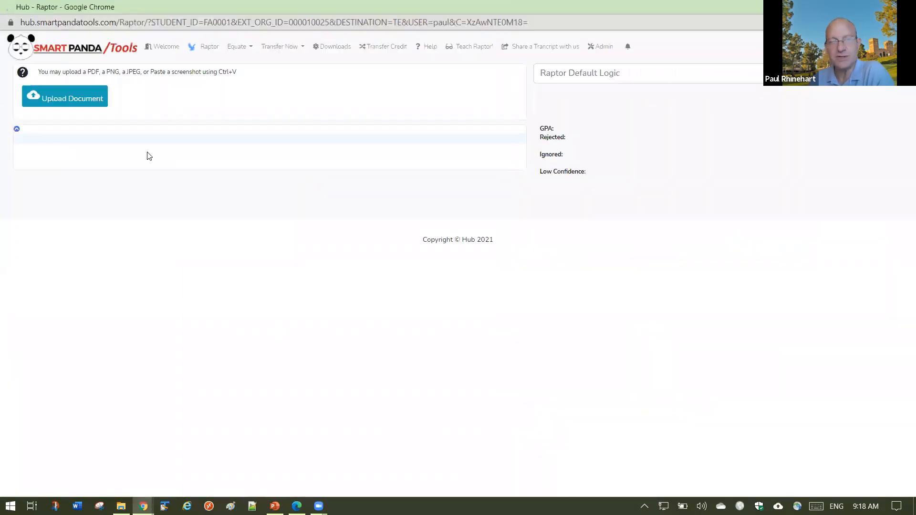
Upload DEMO Student2.png from the TransCapture folder, filtering the file list with *.png.
{"action": "left_click", "coordinate": [71, 98]}
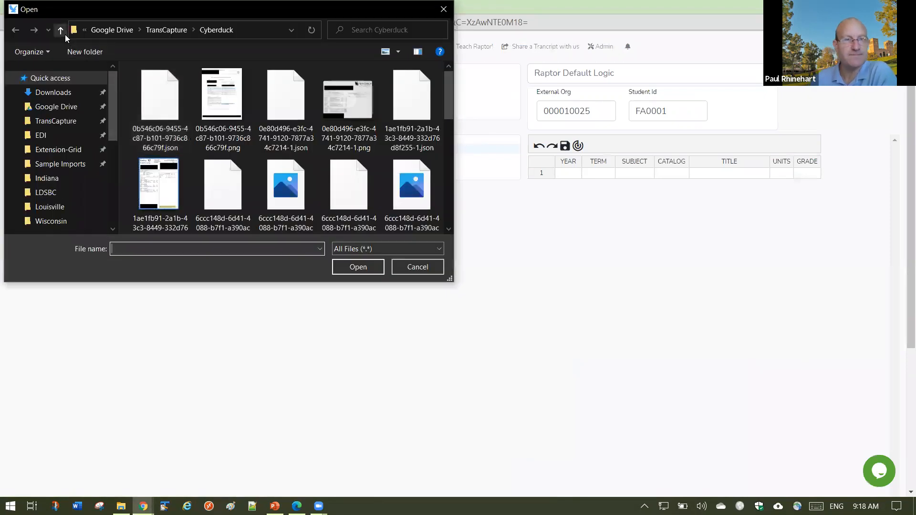
{"action": "left_click", "coordinate": [65, 34]}
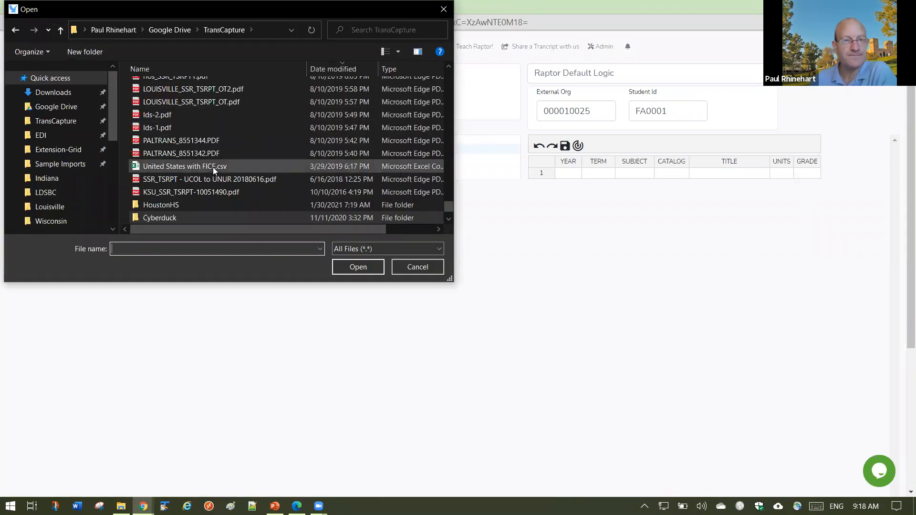
{"action": "scroll", "coordinate": [212, 167], "scroll_direction": "up", "scroll_amount": 1}
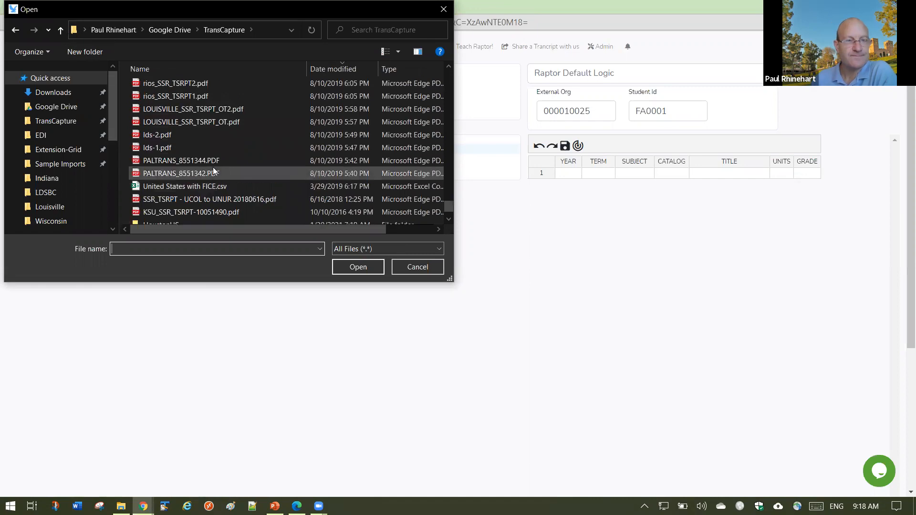
{"action": "left_click", "coordinate": [197, 249]}
{"action": "type", "text": "*.png"}
{"action": "key", "text": "Return"}
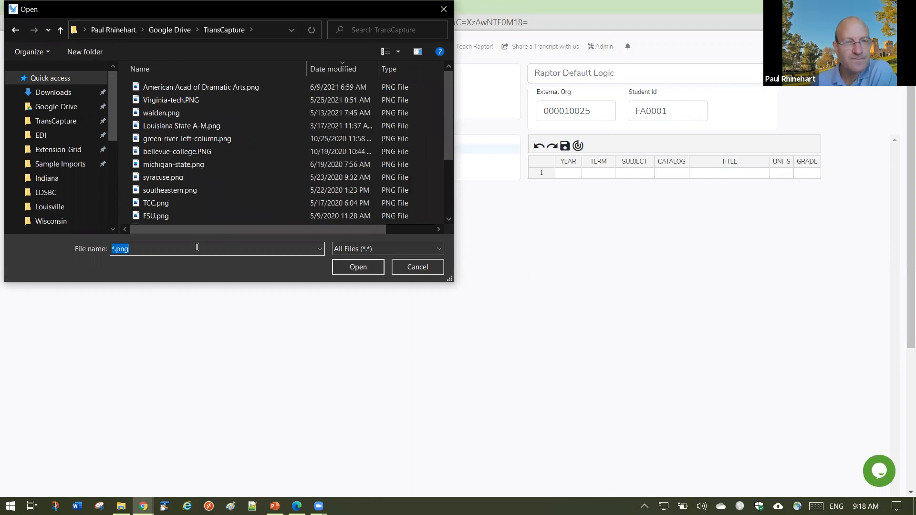
{"action": "scroll", "coordinate": [204, 172], "scroll_direction": "down", "scroll_amount": 1}
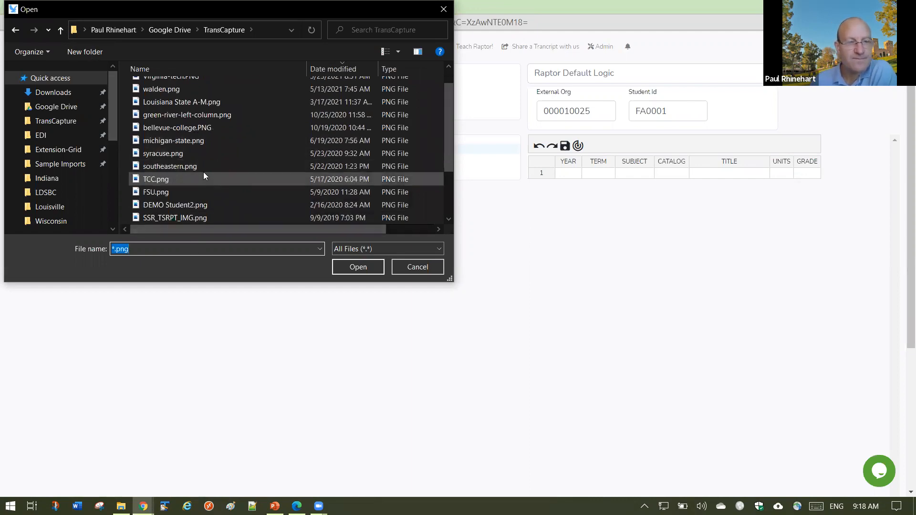
{"action": "left_click", "coordinate": [209, 193]}
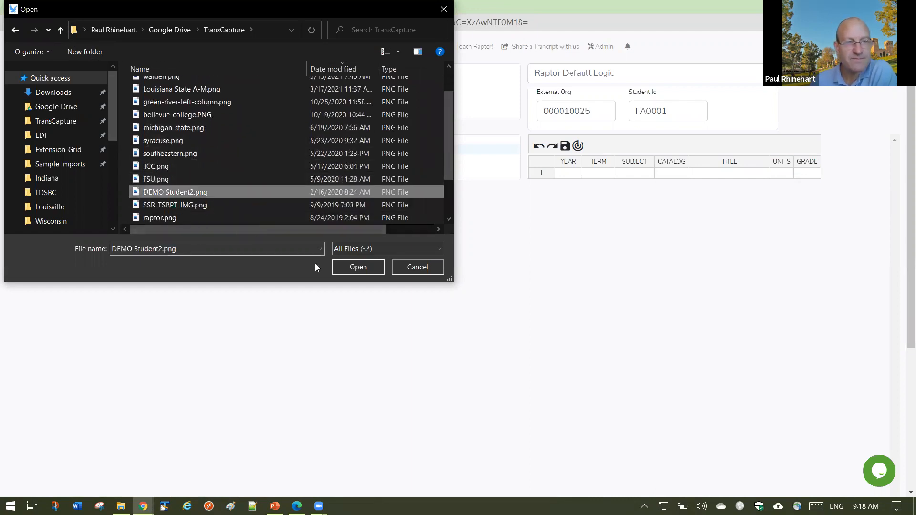
{"action": "left_click", "coordinate": [355, 273]}
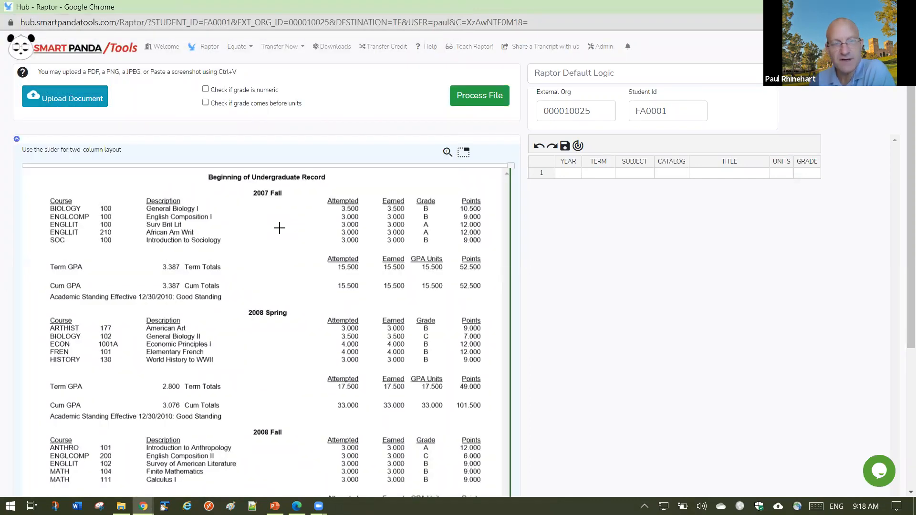
Process the demo student transcript and push its extracted courses to PeopleSoft.
{"action": "left_click", "coordinate": [470, 97]}
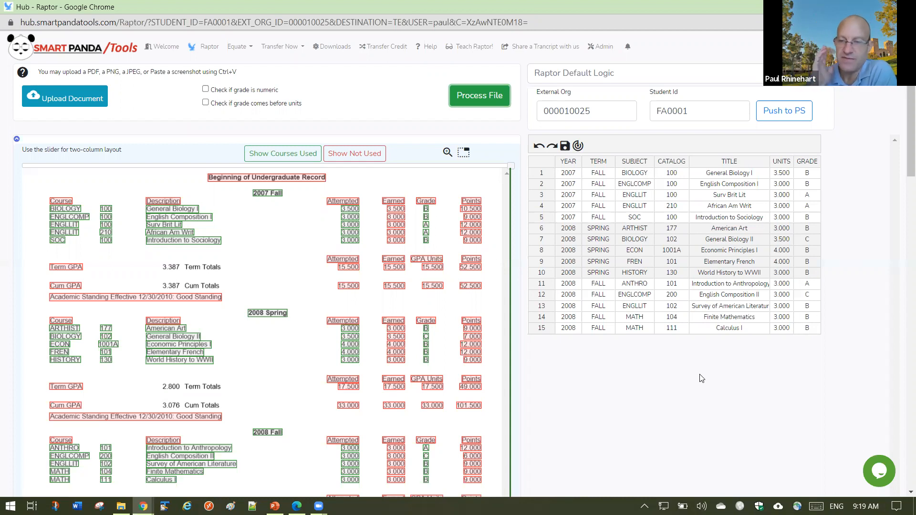
{"action": "left_click", "coordinate": [785, 111]}
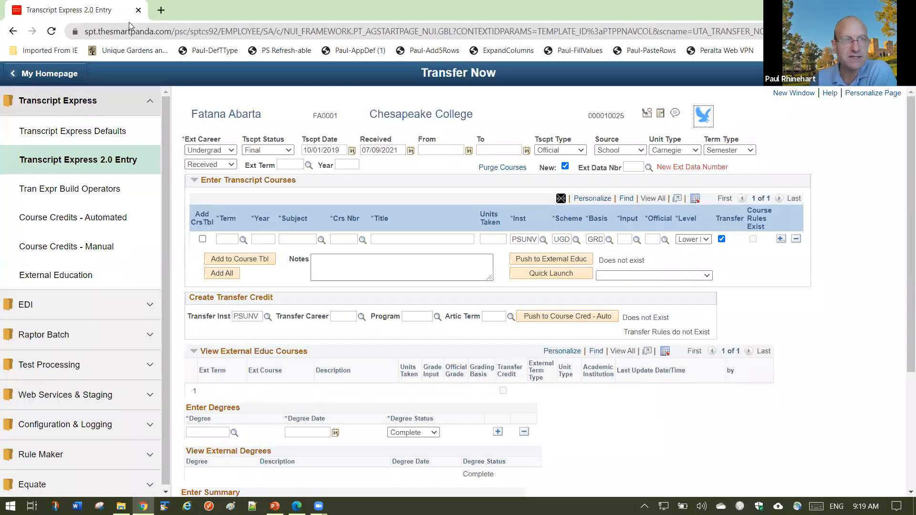
Open the Contact Us page of smartpandatools.com in a new tab and close the Transcript Express 2.0 Entry tab.
{"action": "left_click", "coordinate": [161, 10]}
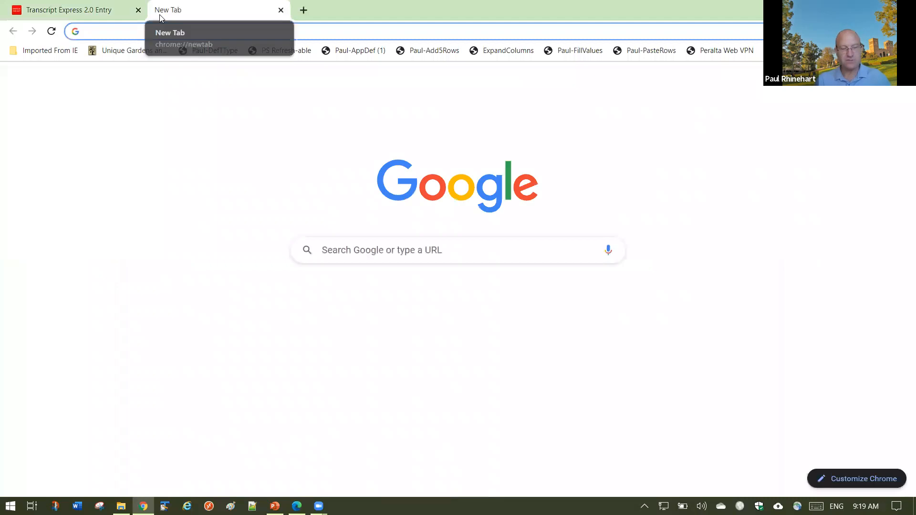
{"action": "type", "text": "sma"}
{"action": "key", "text": "Return"}
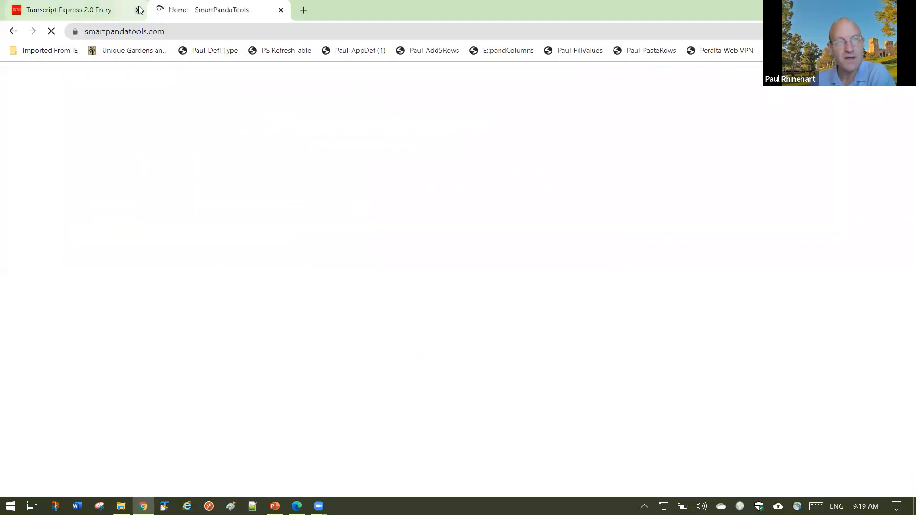
{"action": "left_click", "coordinate": [139, 10]}
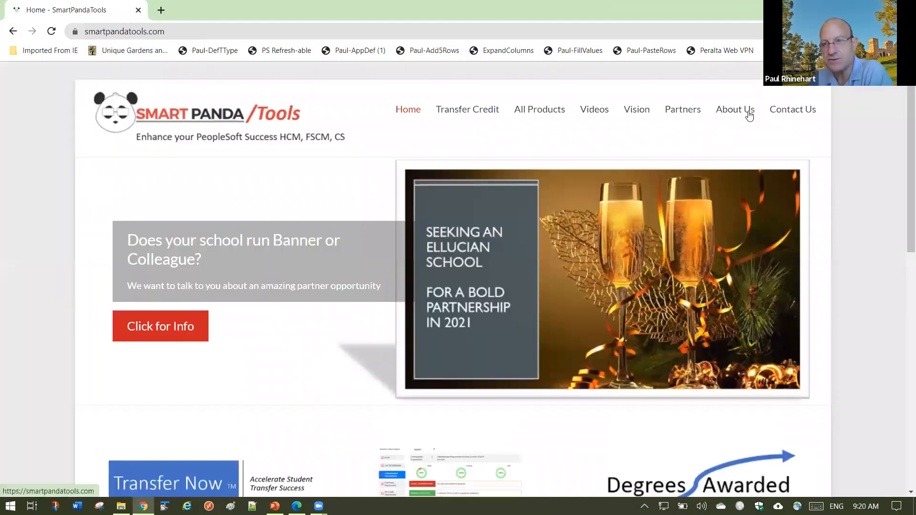
{"action": "left_click", "coordinate": [802, 111]}
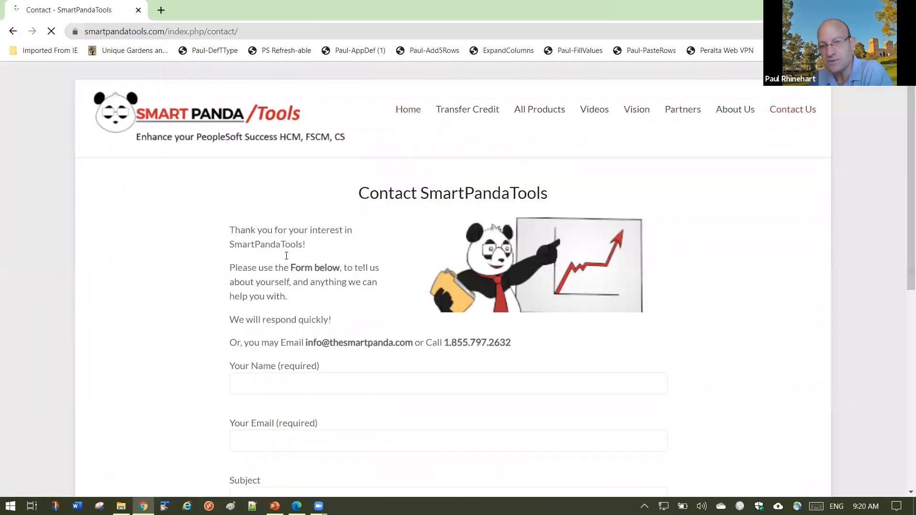